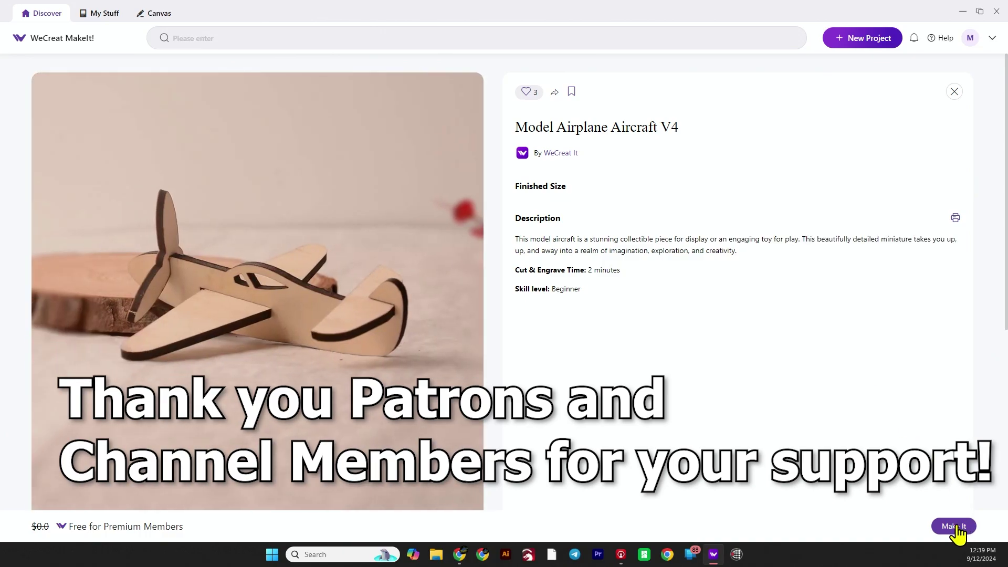
# - Load the Model Airplane Aircraft V4 design onto the canvas with Make It
pyautogui.click(955, 527)
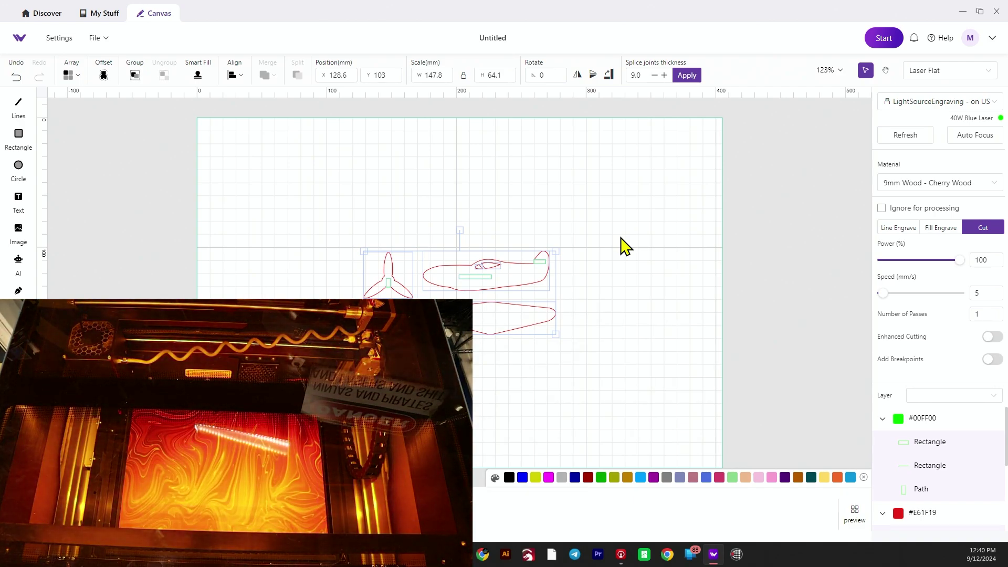
# - Refresh the camera image and place the airplane pieces at X 256.1, Y 1.8 mm
pyautogui.click(977, 137)
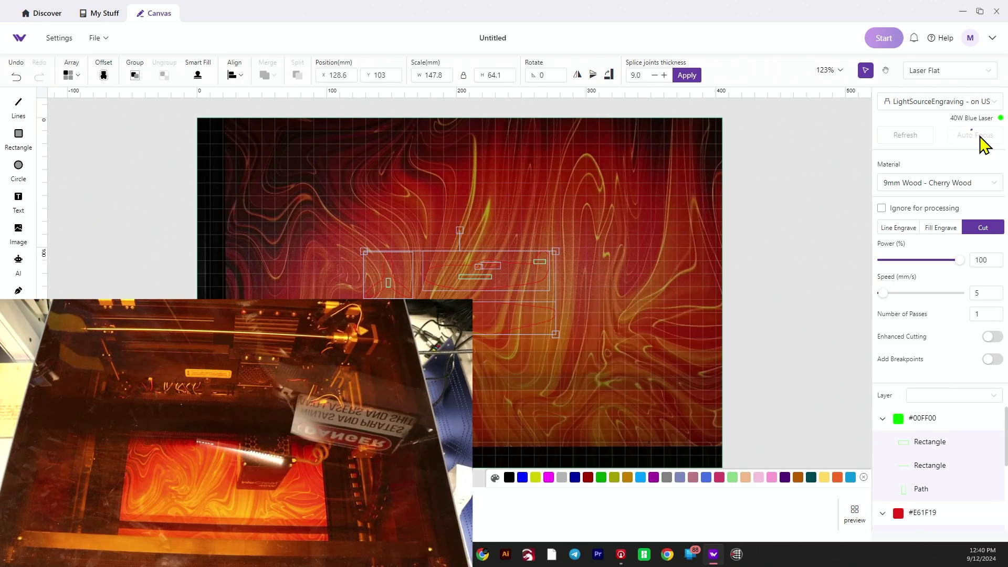
pyautogui.moveTo(467, 293); pyautogui.dragTo(632, 163)
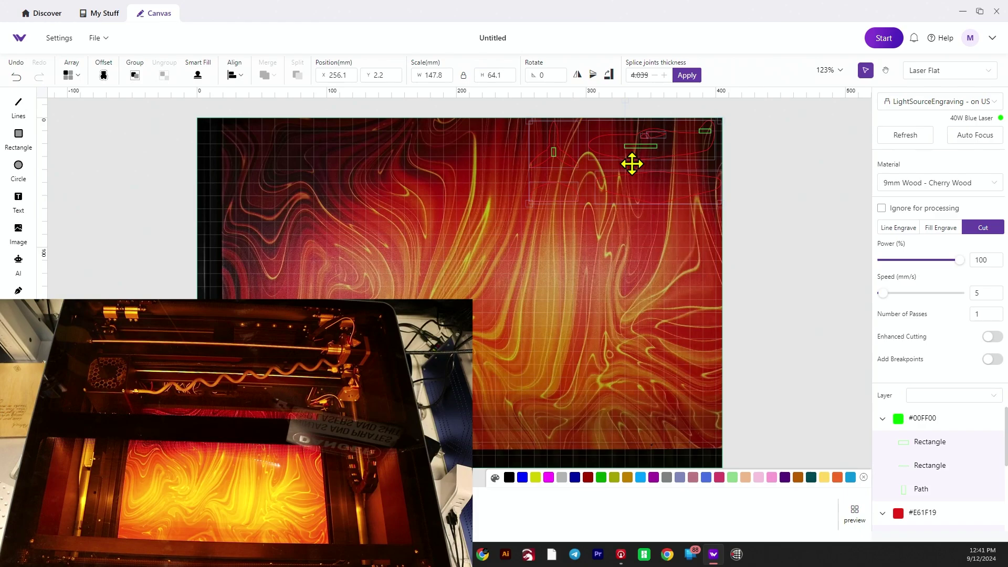
pyautogui.moveTo(632, 164); pyautogui.dragTo(632, 163)
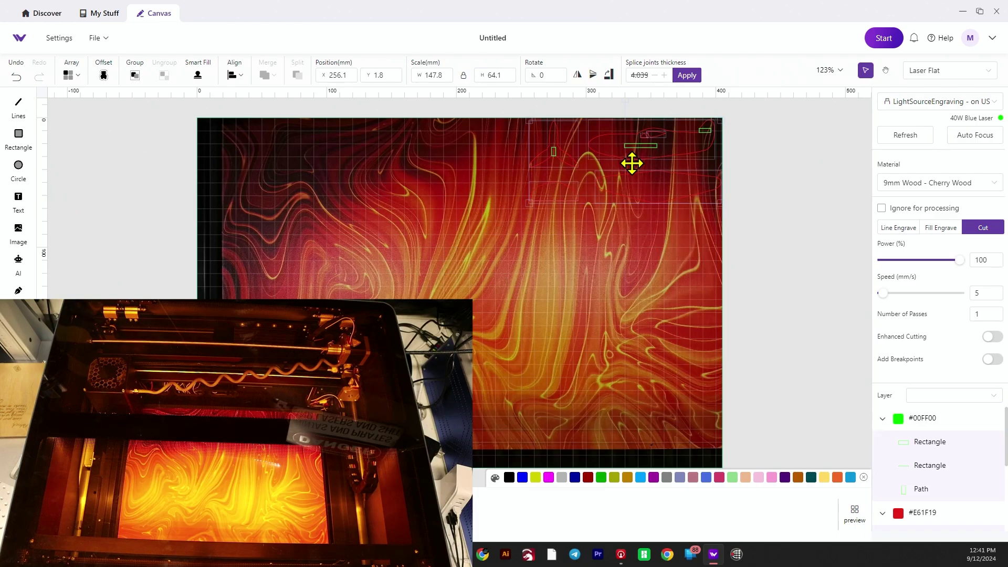
pyautogui.moveTo(632, 164); pyautogui.dragTo(632, 164)
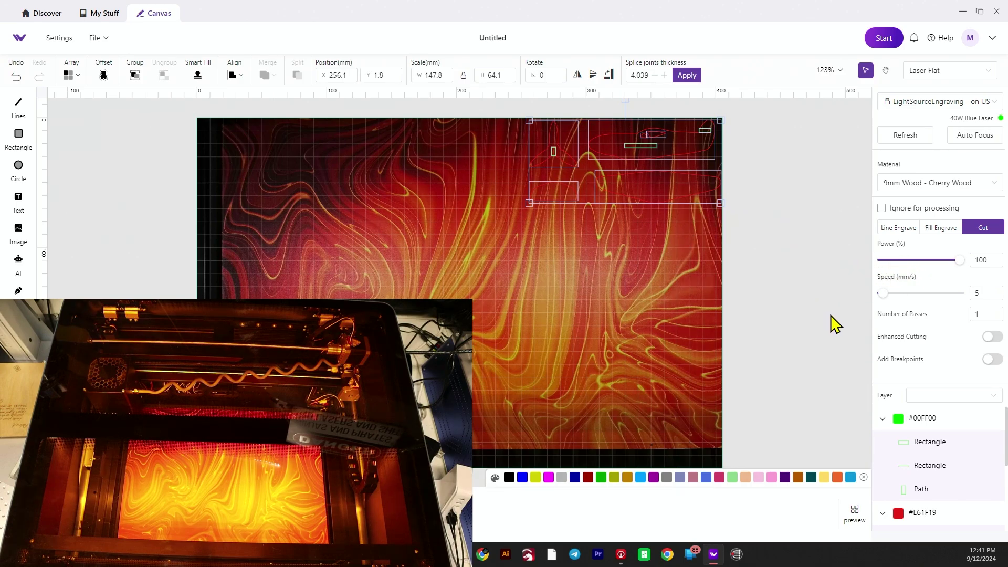
# - Choose Wood - Basswood at 6mm thickness as the material, replacing 9mm Cherry Wood
pyautogui.click(952, 186)
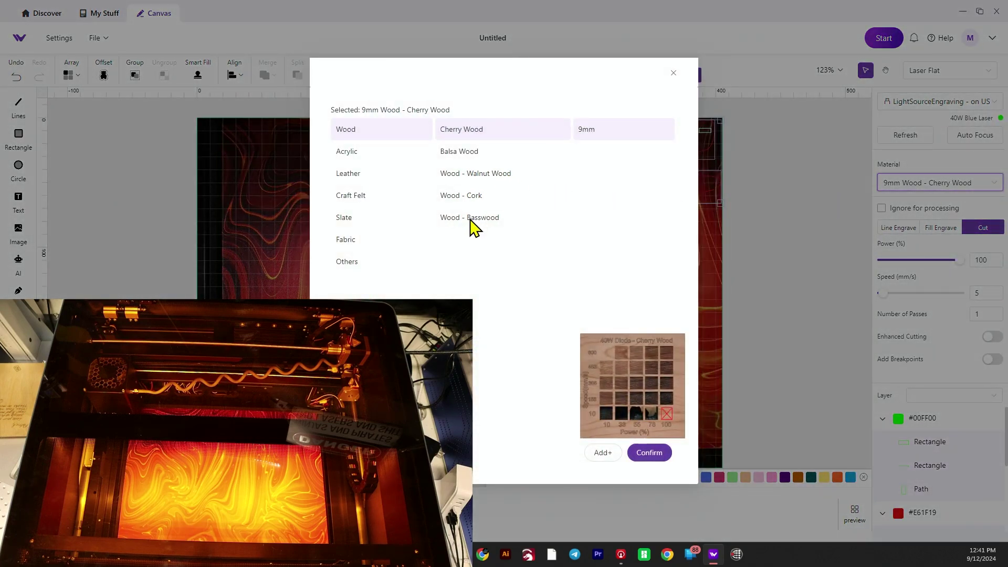
pyautogui.click(473, 218)
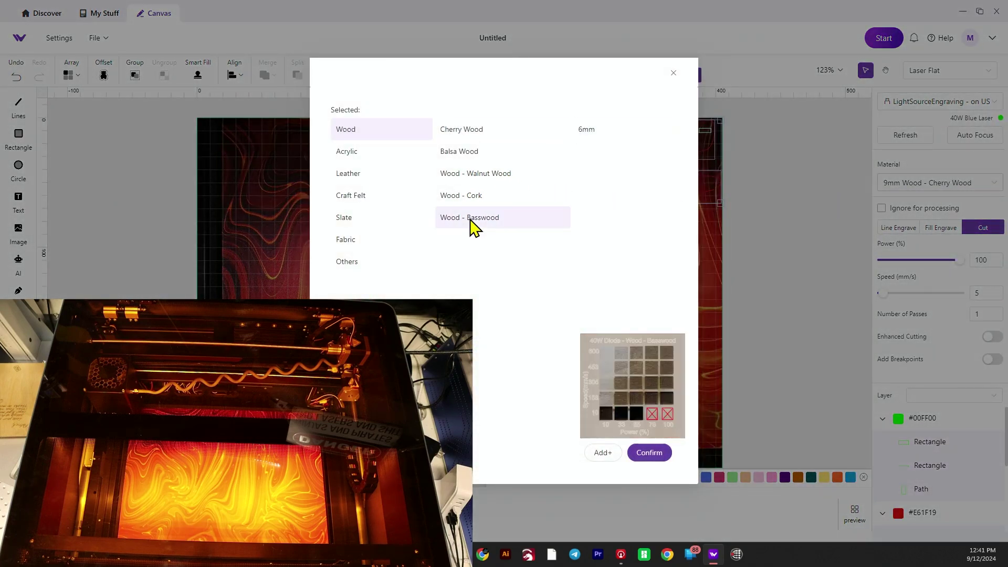
pyautogui.click(473, 155)
pyautogui.click(469, 218)
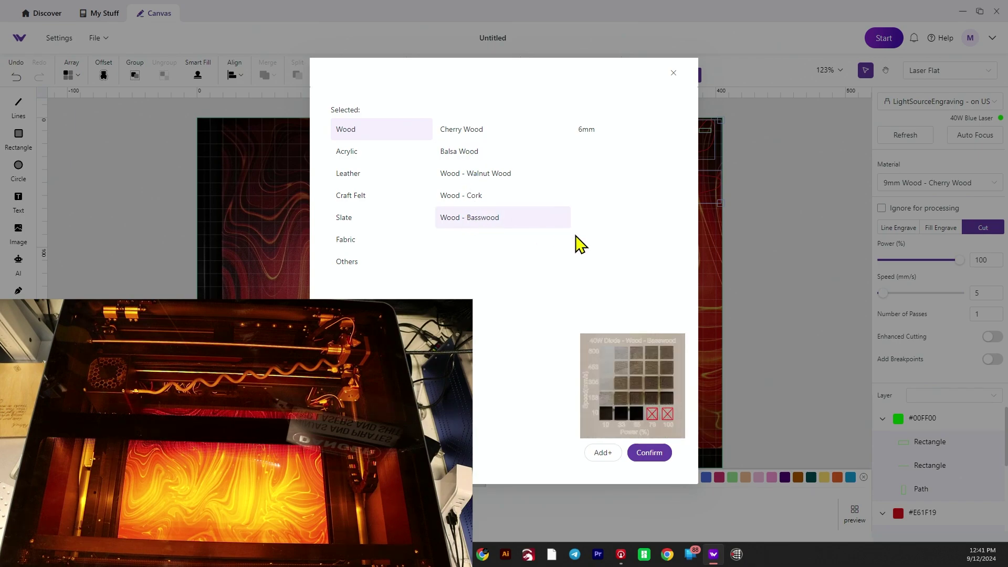
pyautogui.click(642, 458)
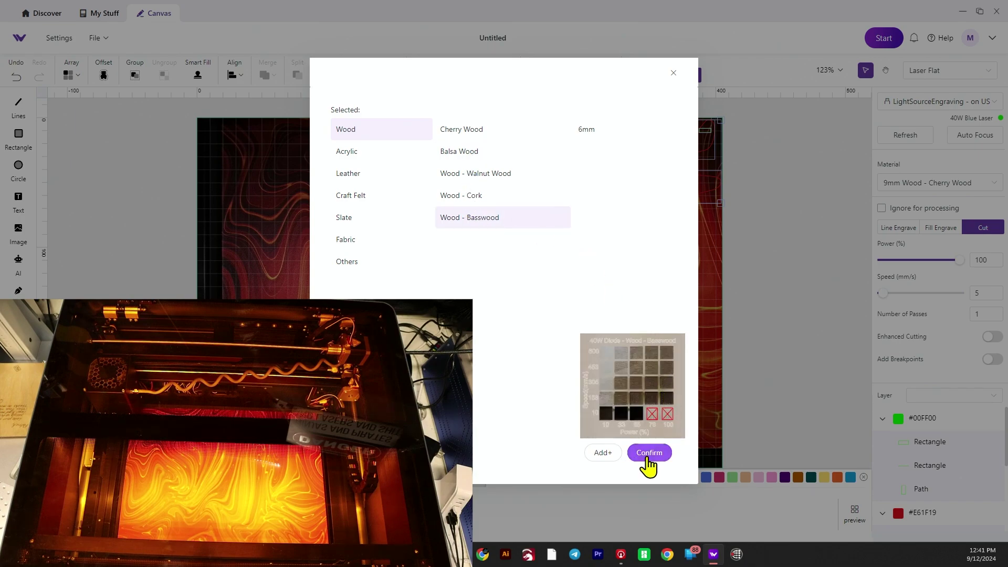
pyautogui.click(597, 137)
pyautogui.click(653, 453)
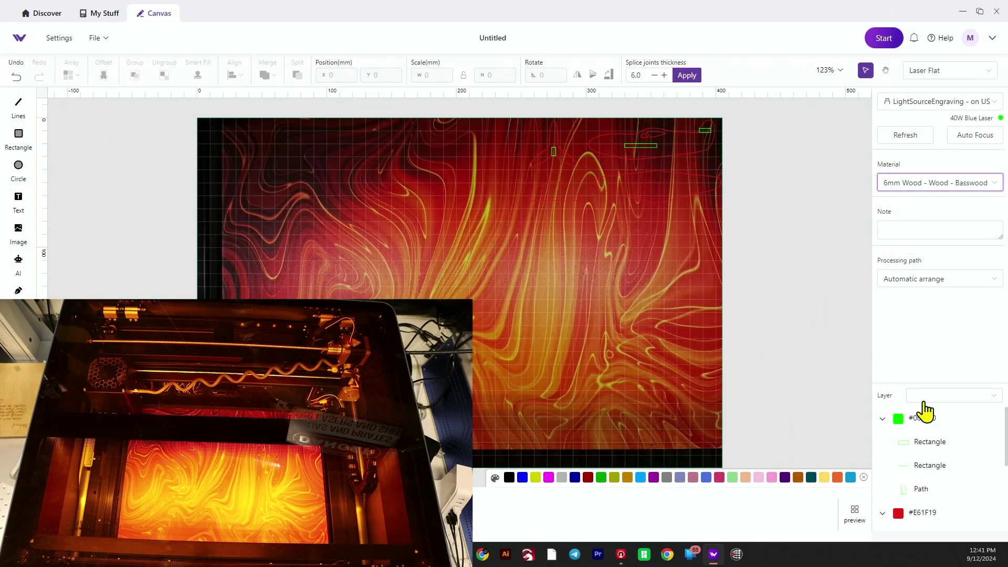
# - Process the airplane cutting job, estimated at 00:02:08, and send it to the laser
pyautogui.click(886, 37)
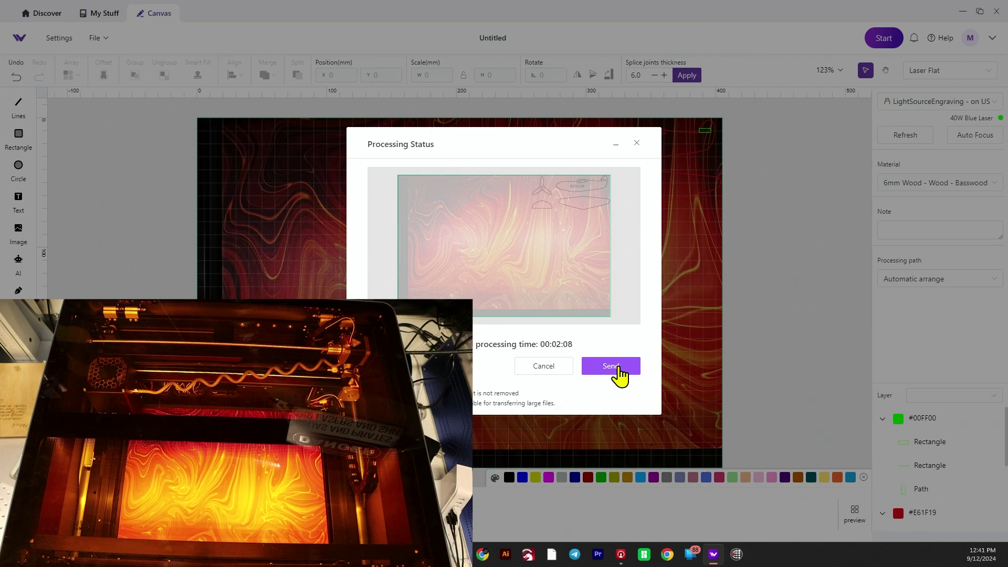
pyautogui.click(611, 366)
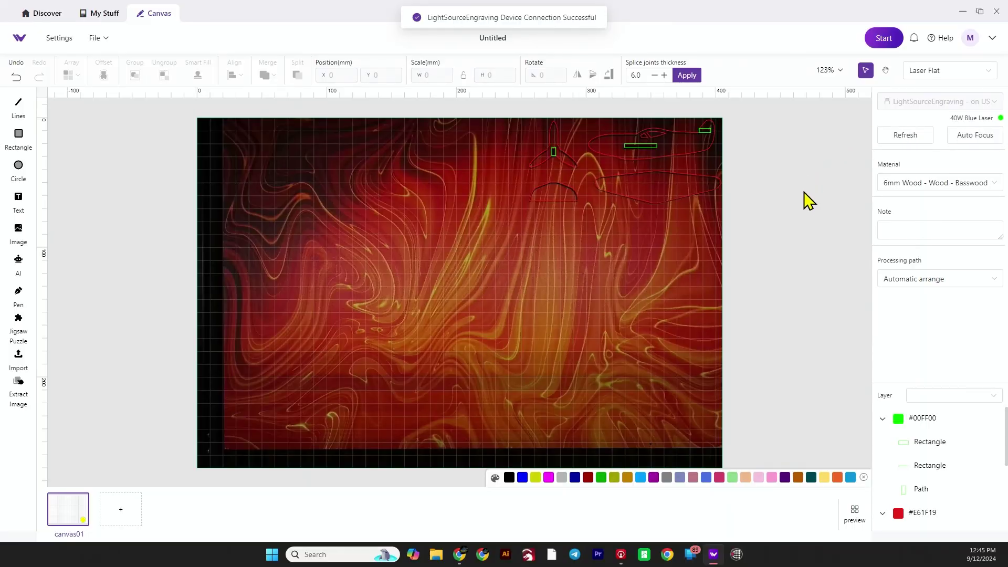
pyautogui.scroll(10, 634, 175)
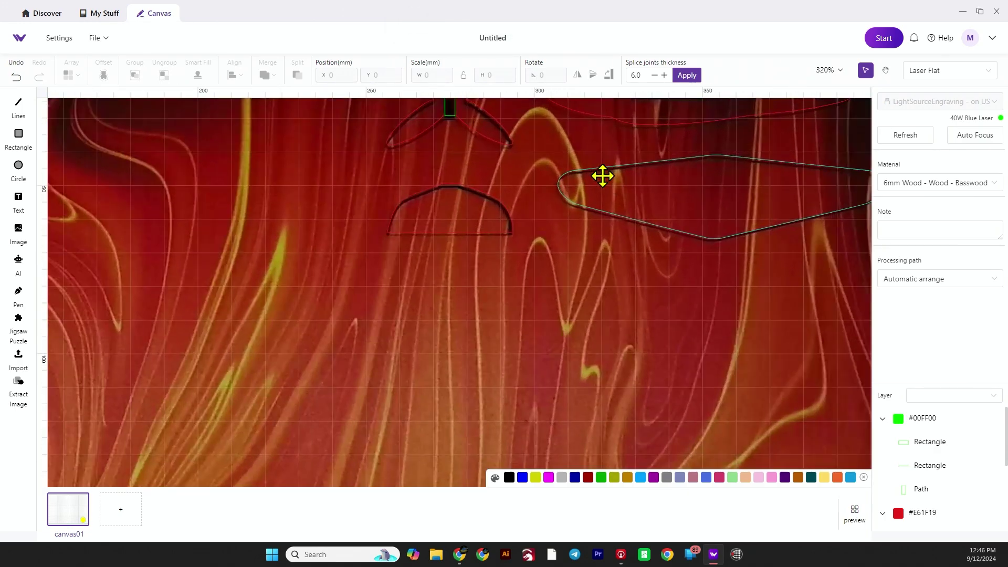
pyautogui.scroll(12, 462, 181)
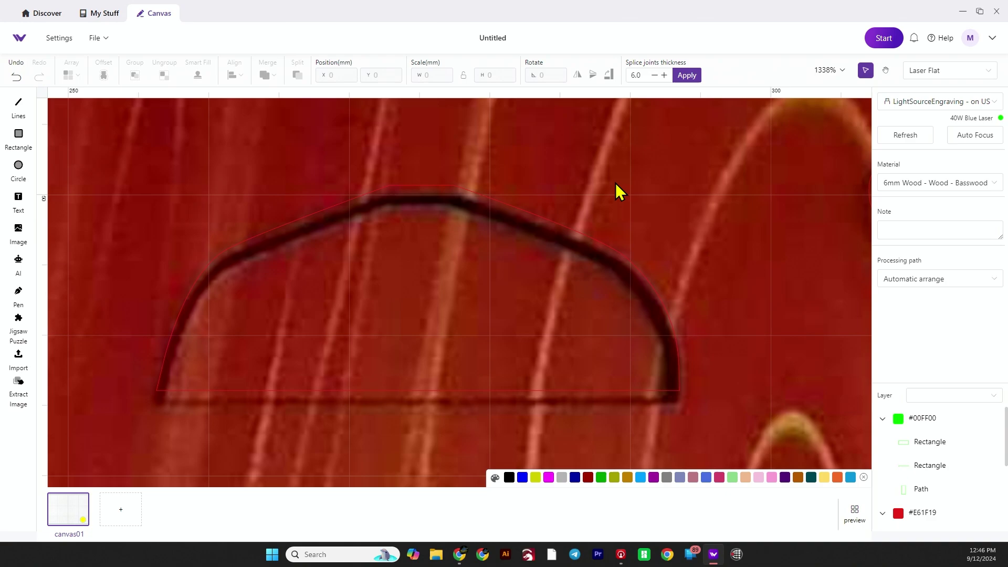
pyautogui.scroll(-10, 618, 183)
pyautogui.scroll(-6, 685, 202)
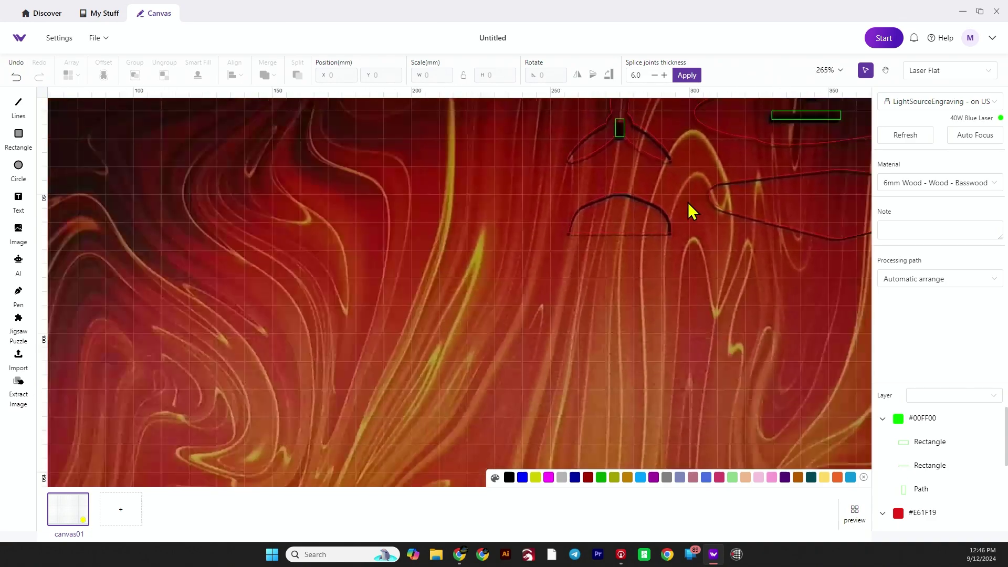
pyautogui.scroll(5, 787, 210)
pyautogui.scroll(2, 831, 199)
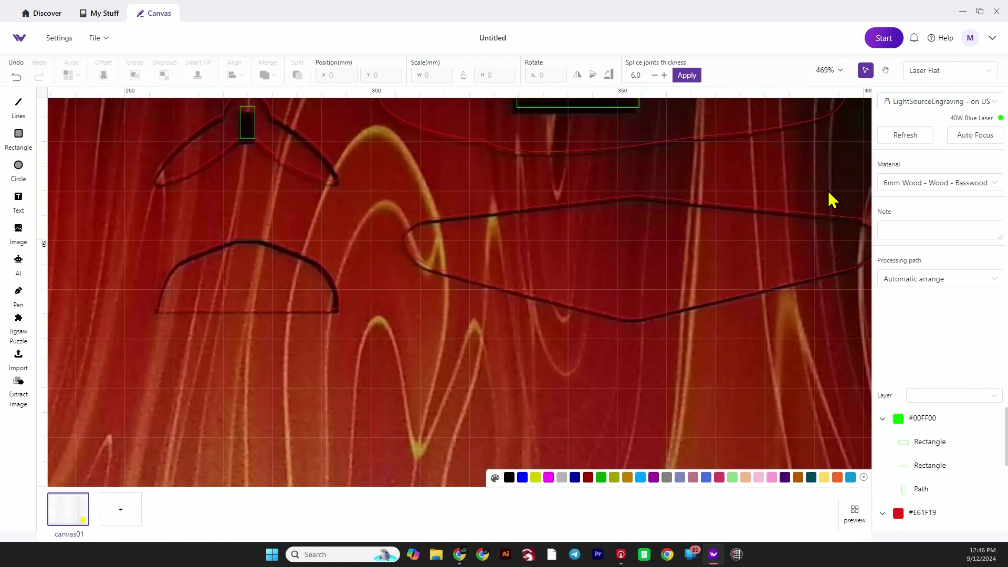
pyautogui.scroll(2, 830, 198)
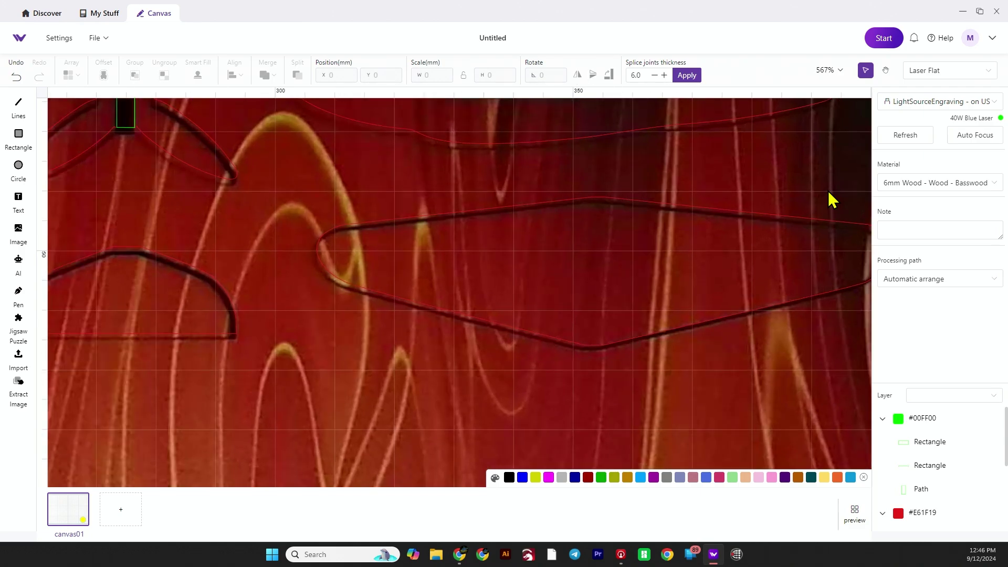
pyautogui.scroll(-2, 829, 198)
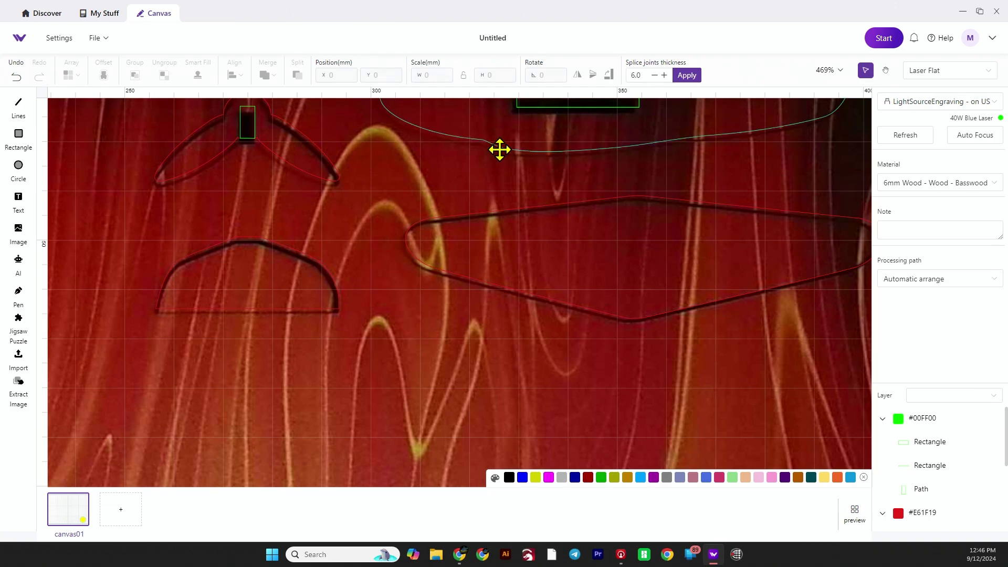
# - Load Model Airplane Aircraft V2 from Discover, discarding the previous project unsaved
pyautogui.click(45, 13)
pyautogui.click(118, 280)
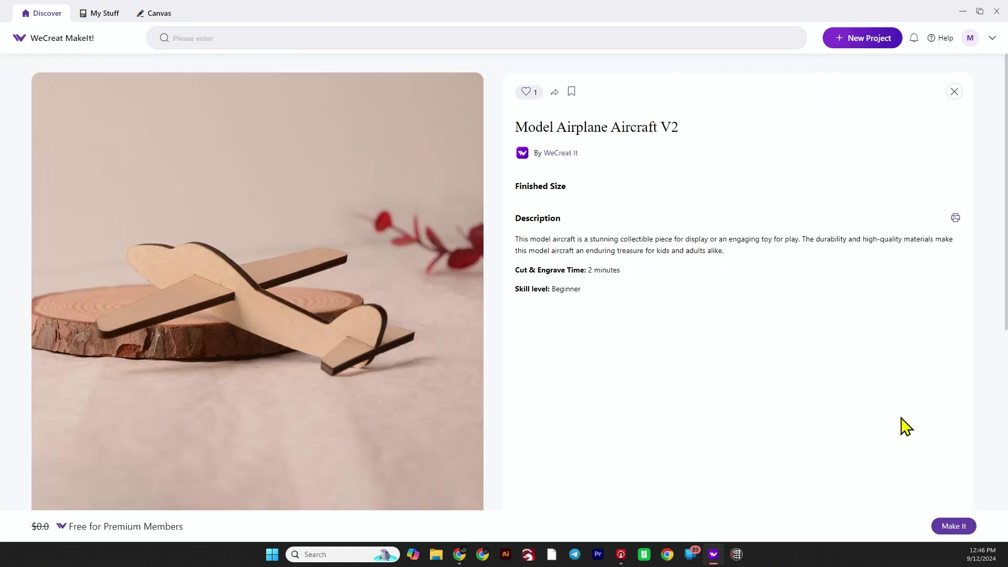
pyautogui.click(952, 527)
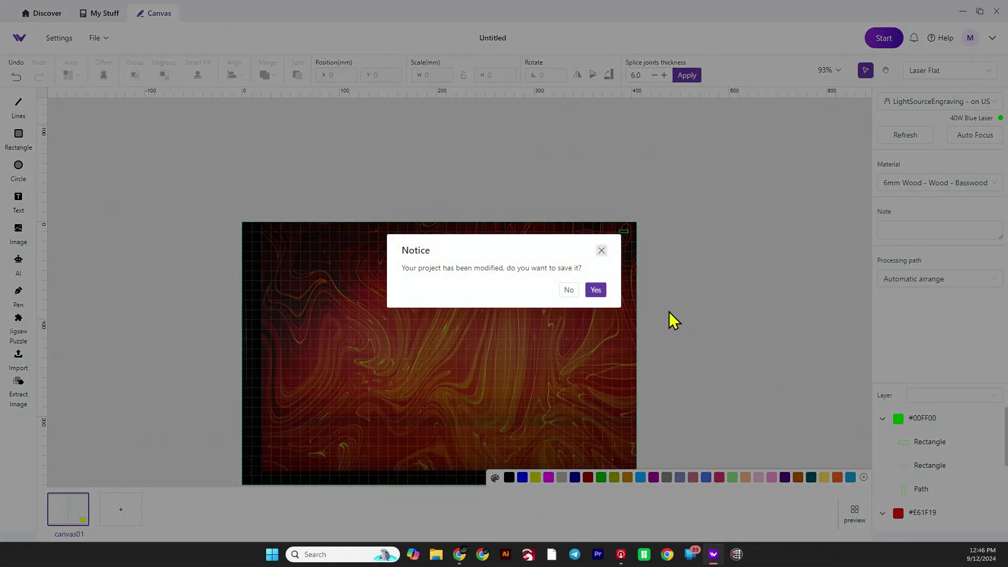
pyautogui.click(569, 290)
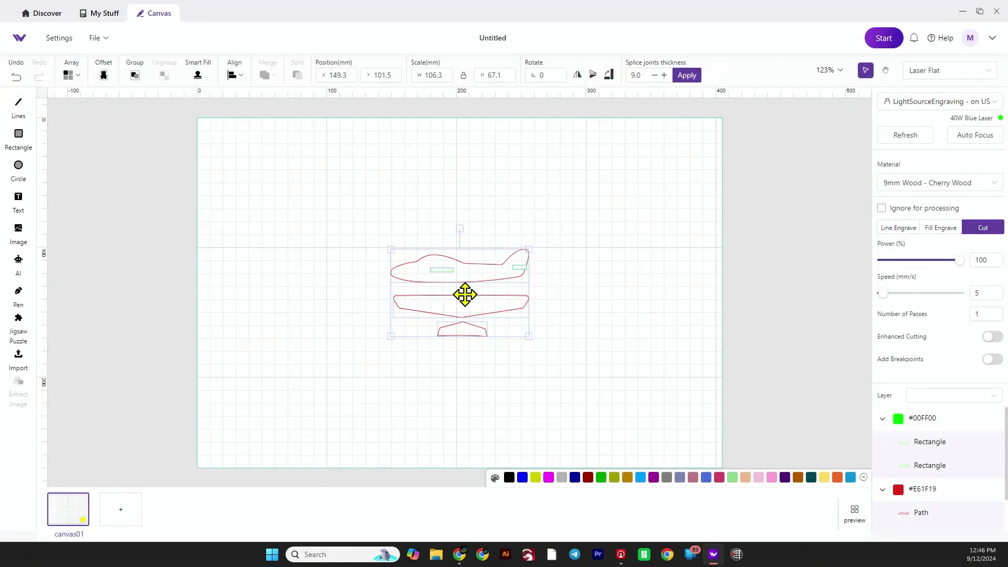
# - Refresh the camera image and place the airplane parts at X 144.9, Y 3.5 mm
pyautogui.moveTo(464, 295); pyautogui.dragTo(488, 205)
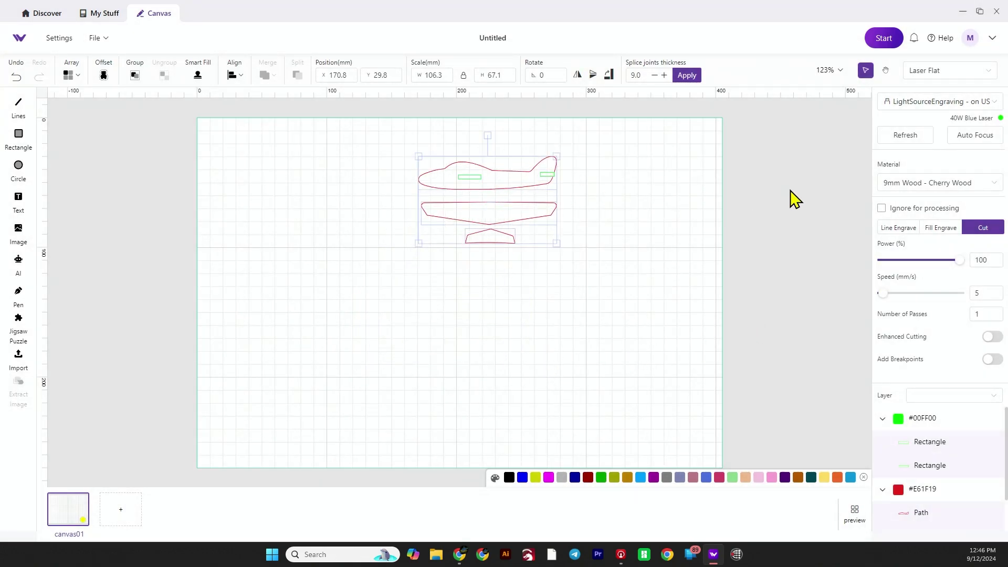
pyautogui.click(896, 138)
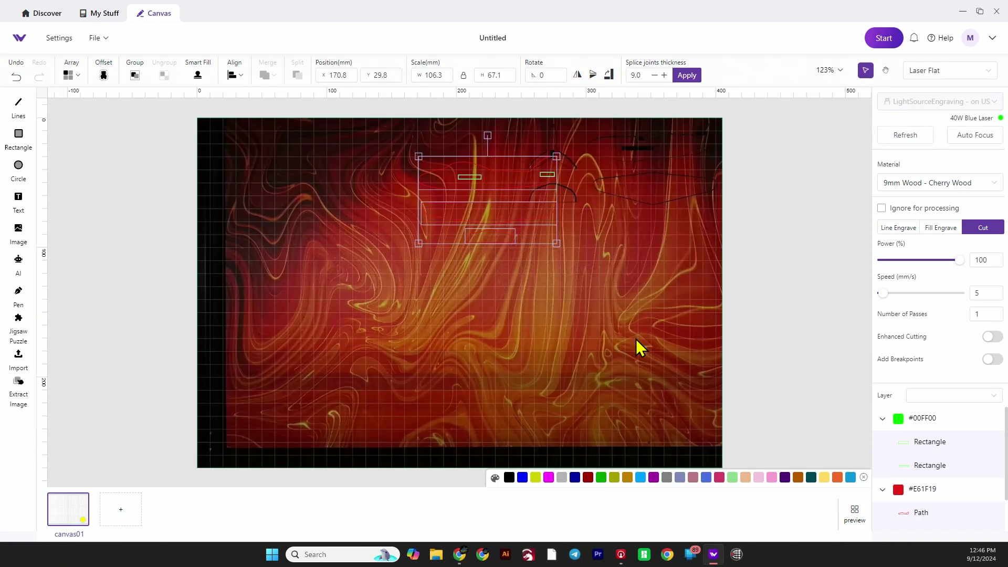
pyautogui.moveTo(489, 203); pyautogui.dragTo(457, 168)
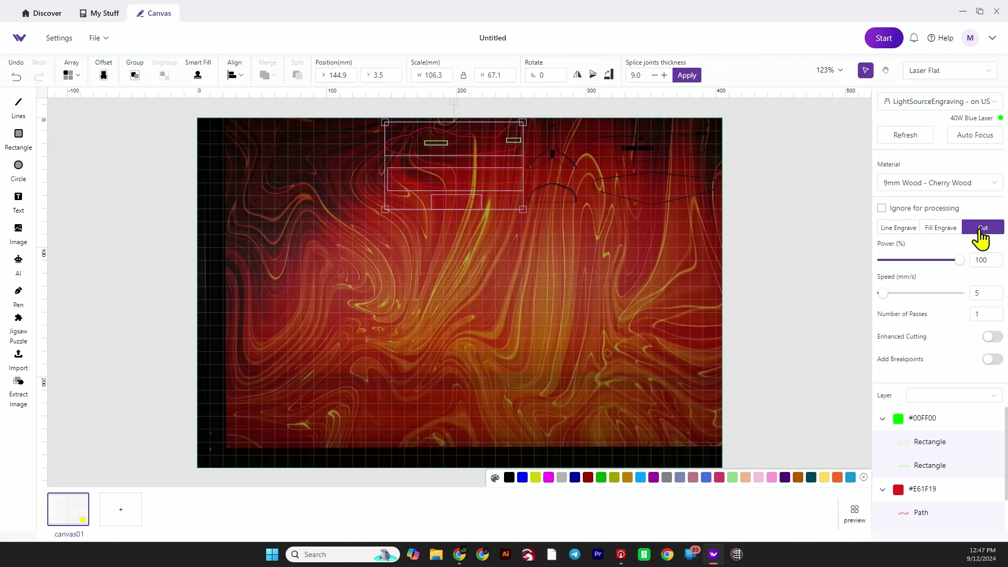
# - Set the material to 6mm Wood - Basswood, then auto-focus the laser on the board
pyautogui.click(982, 185)
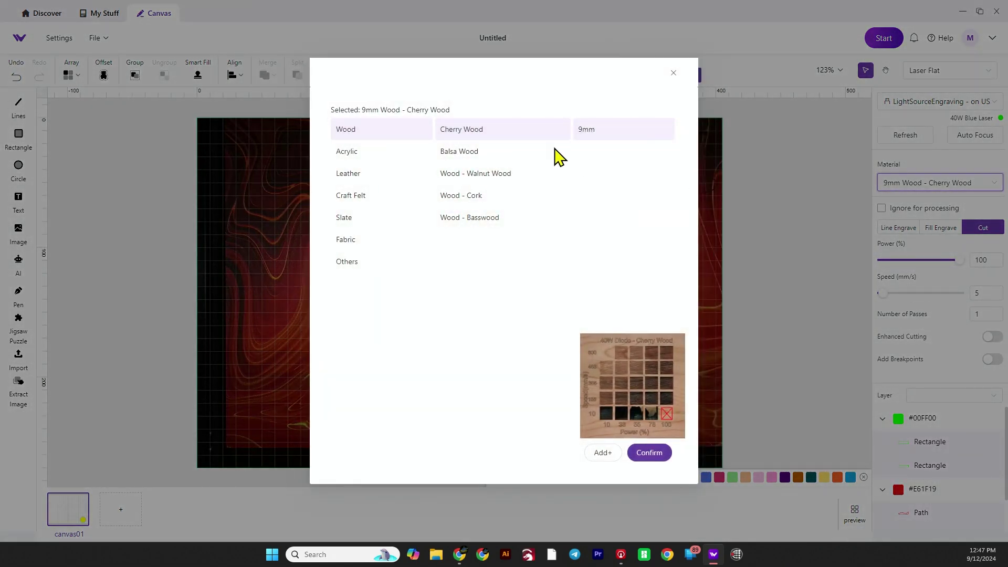
pyautogui.click(477, 216)
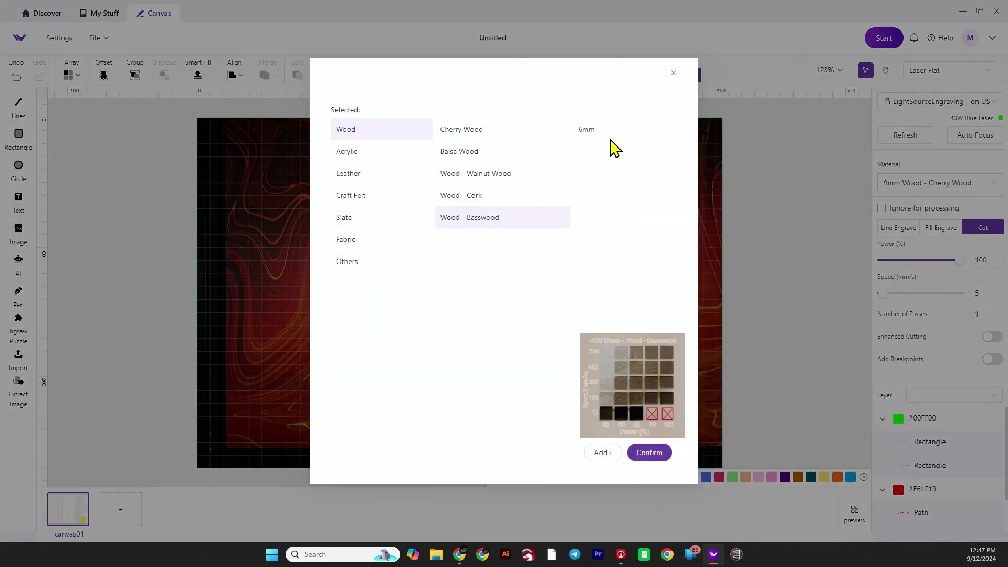
pyautogui.click(649, 453)
pyautogui.click(969, 137)
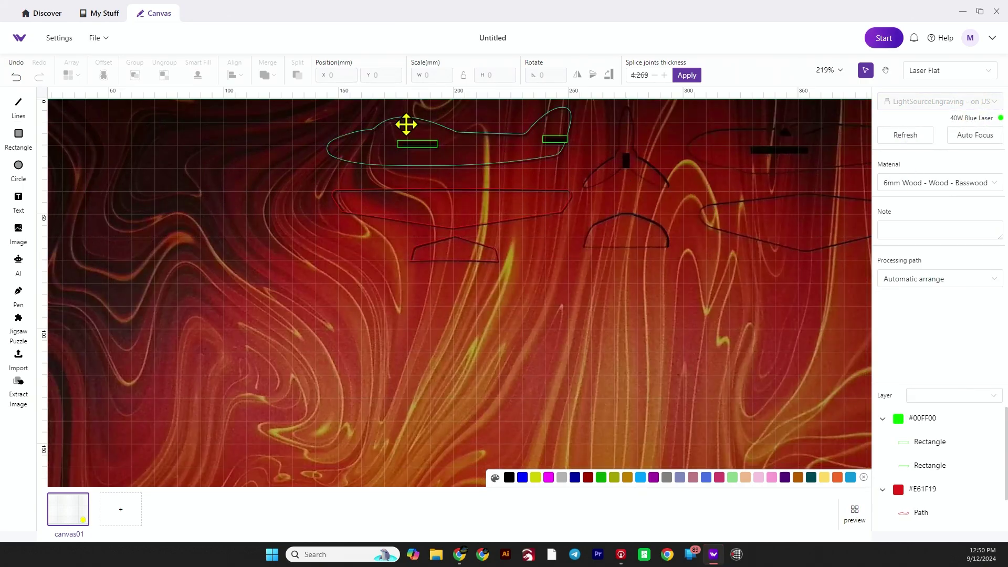
pyautogui.scroll(4, 446, 153)
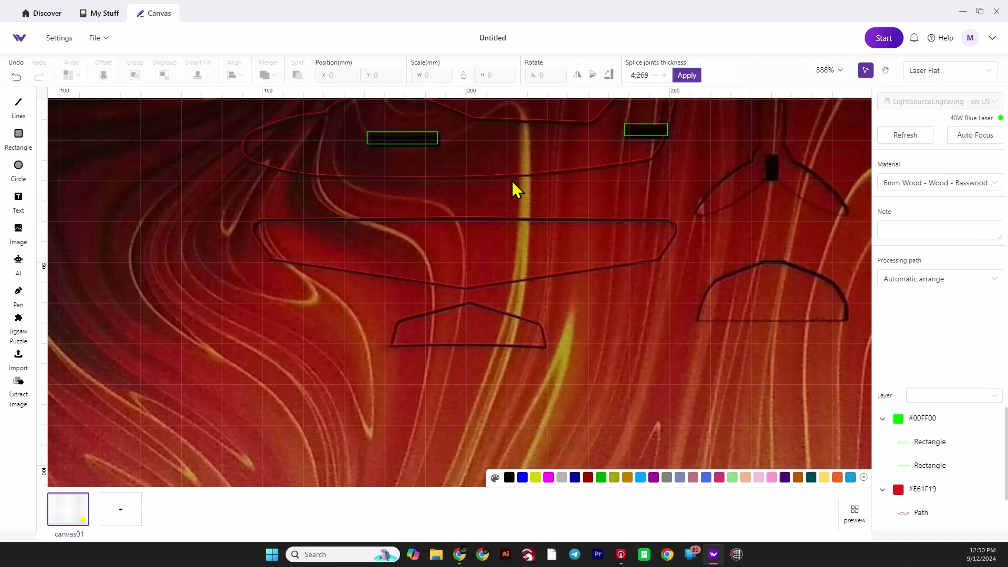
pyautogui.scroll(-5, 512, 183)
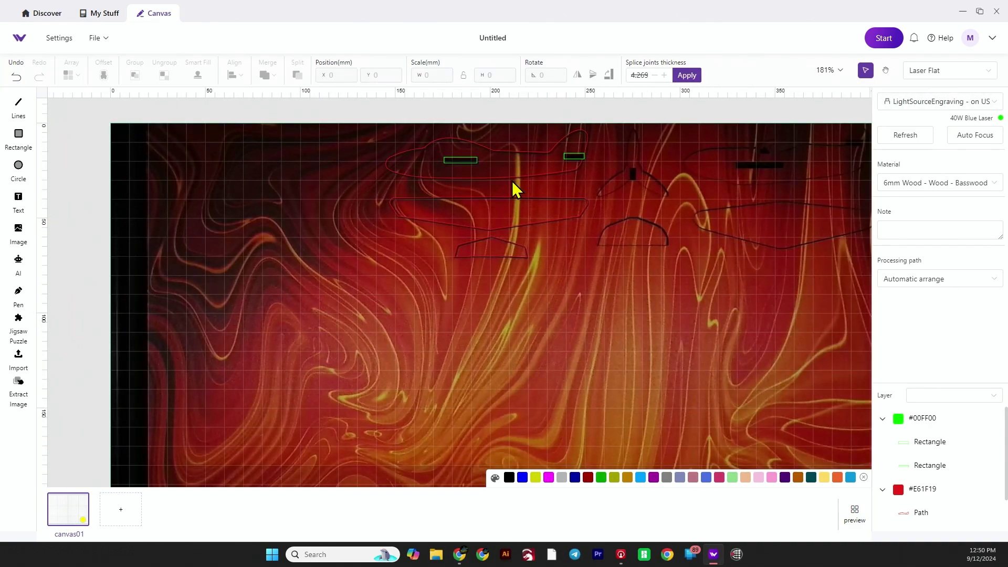
pyautogui.scroll(-4, 513, 188)
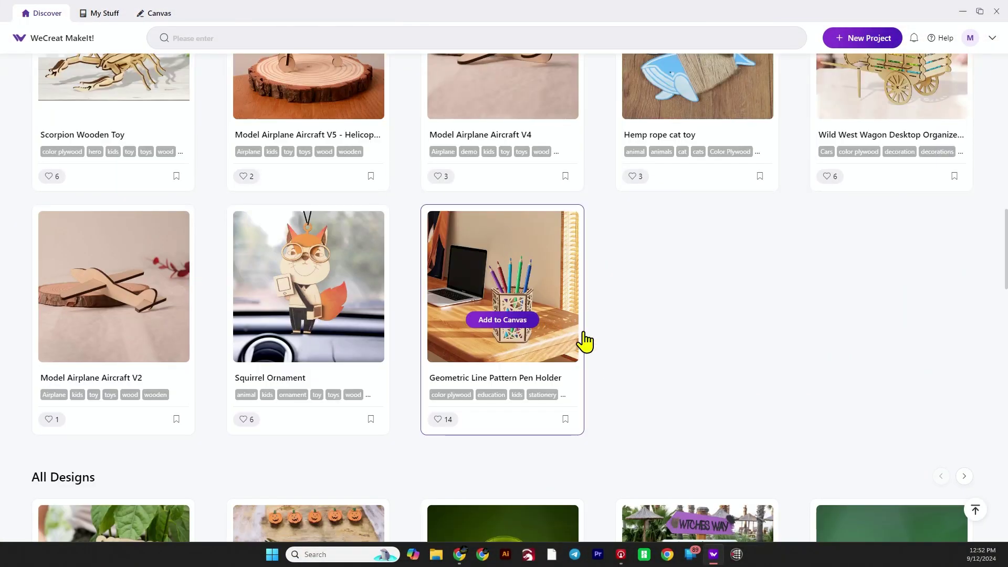
# - Load Geometric Line Pattern Pen Holder onto the canvas, answering the save notice
pyautogui.click(503, 320)
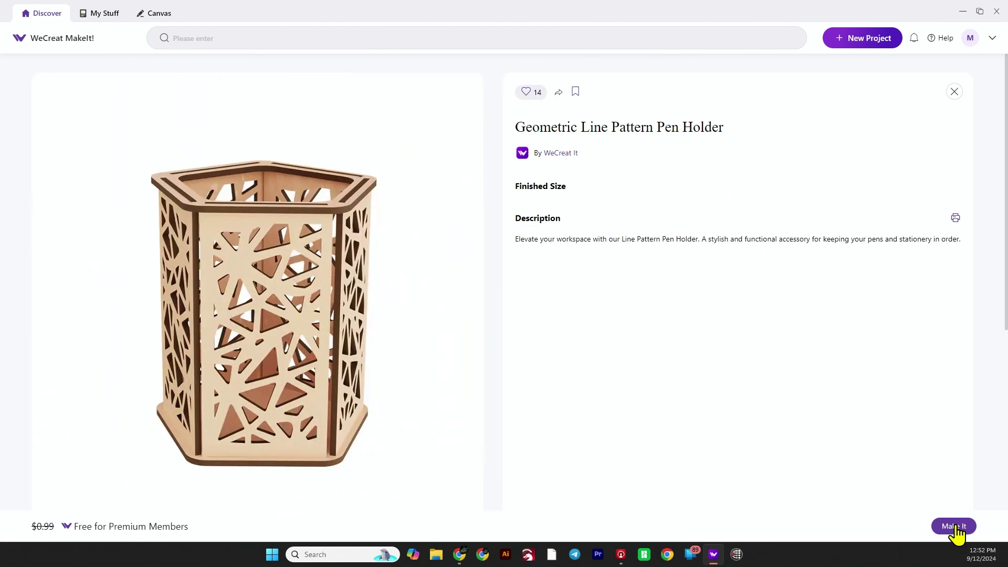
pyautogui.click(954, 529)
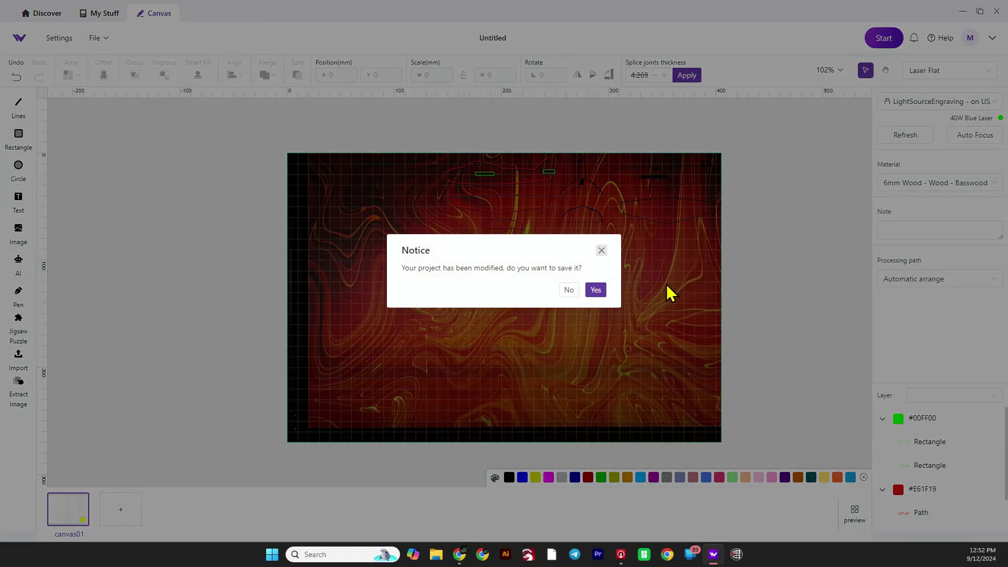
pyautogui.click(569, 290)
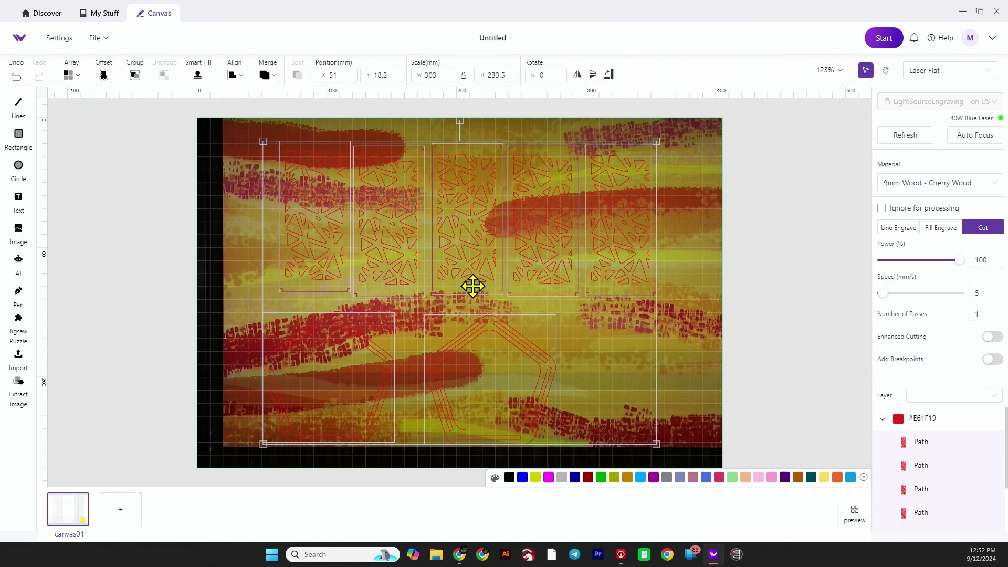
# - Move the pen holder panels up and right, deselect them, and auto-focus the laser
pyautogui.moveTo(453, 287); pyautogui.dragTo(517, 266)
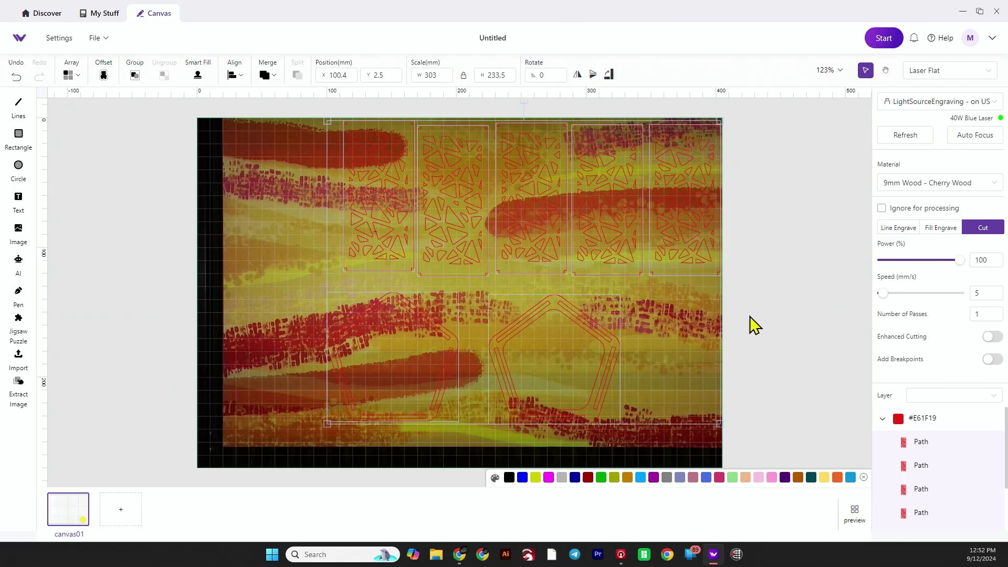
pyautogui.click(771, 314)
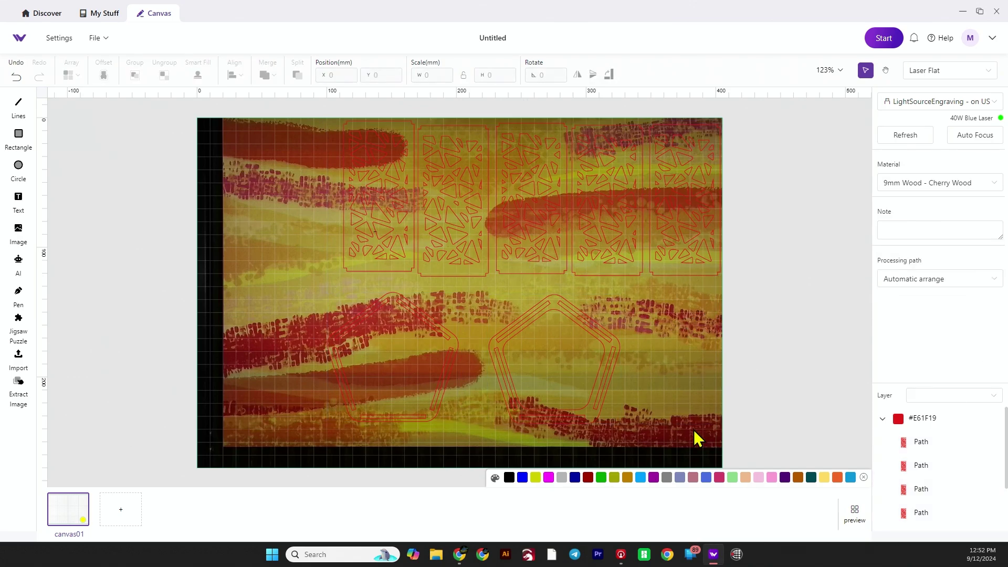
pyautogui.click(976, 136)
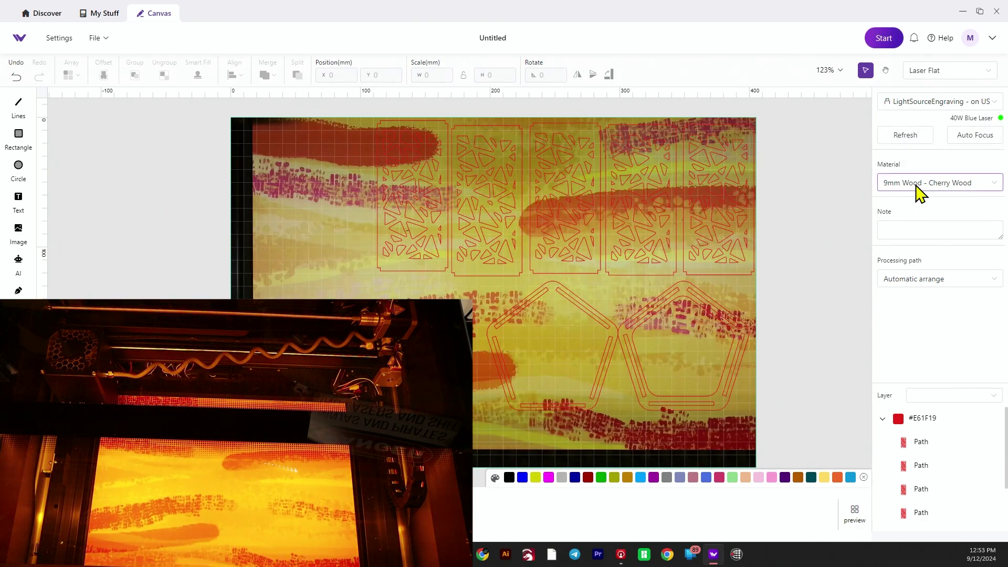
# - Set the pen holder job's material to 6mm Wood - Basswood and confirm
pyautogui.click(920, 193)
pyautogui.click(474, 220)
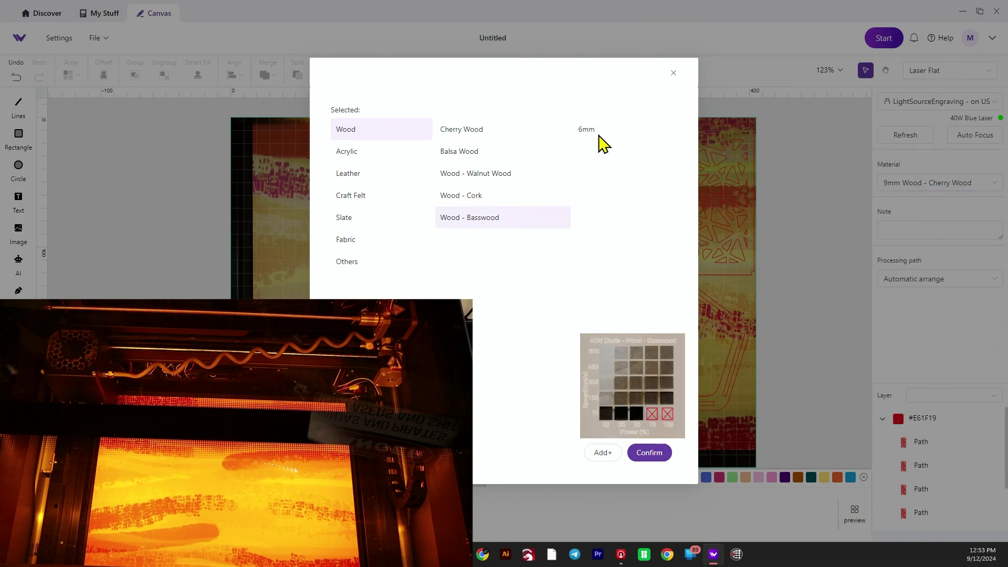
pyautogui.click(649, 455)
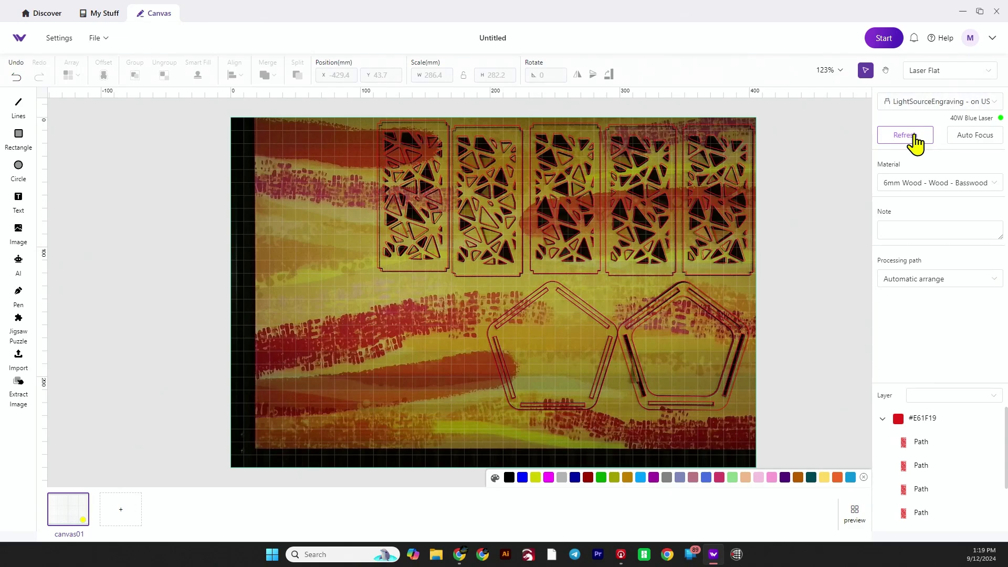
# - Zoom in and out to inspect the cut lattice panels and pentagons against their outlines
pyautogui.scroll(12, 664, 270)
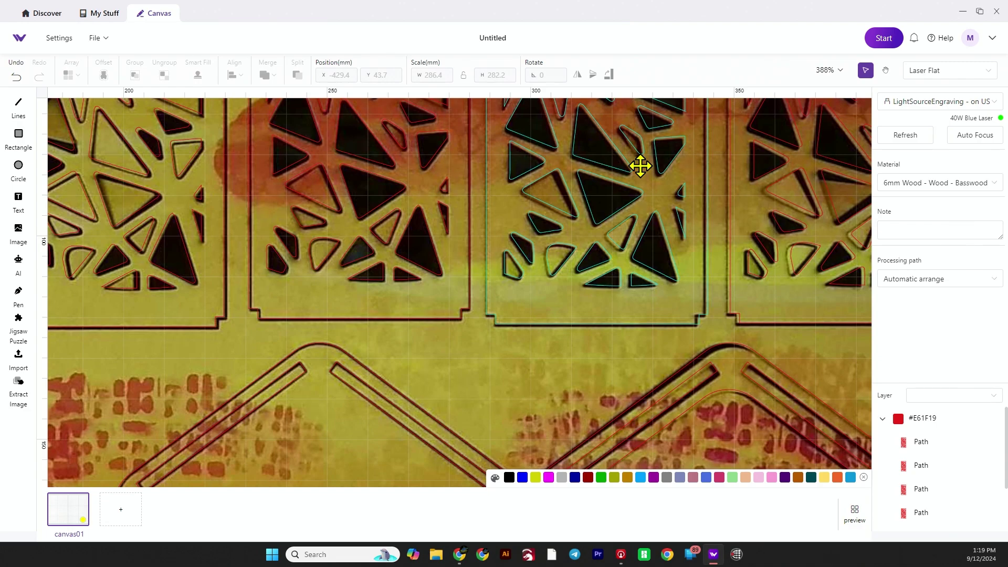
pyautogui.scroll(-2, 640, 166)
pyautogui.scroll(-3, 640, 166)
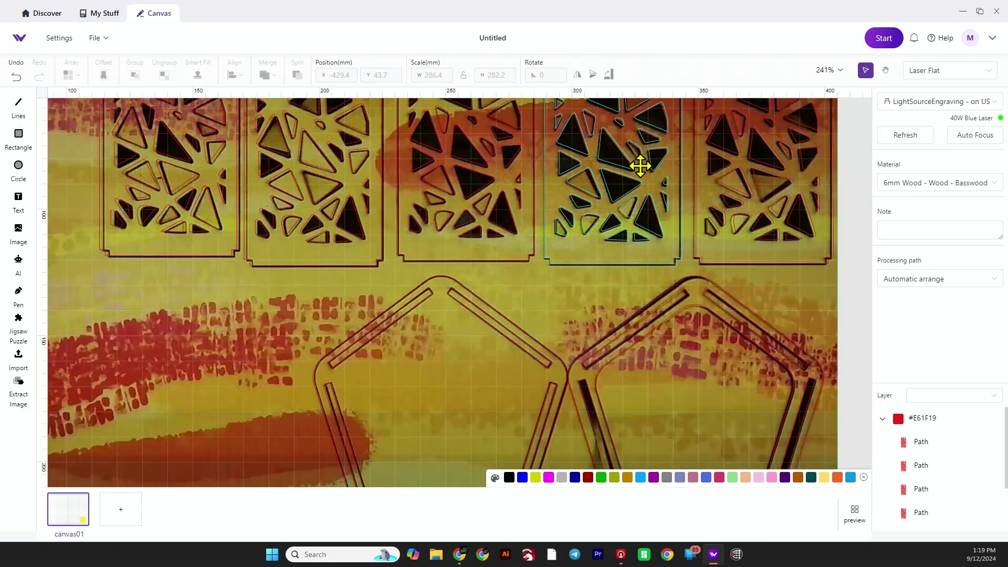
pyautogui.scroll(-3, 640, 167)
pyautogui.scroll(5, 670, 108)
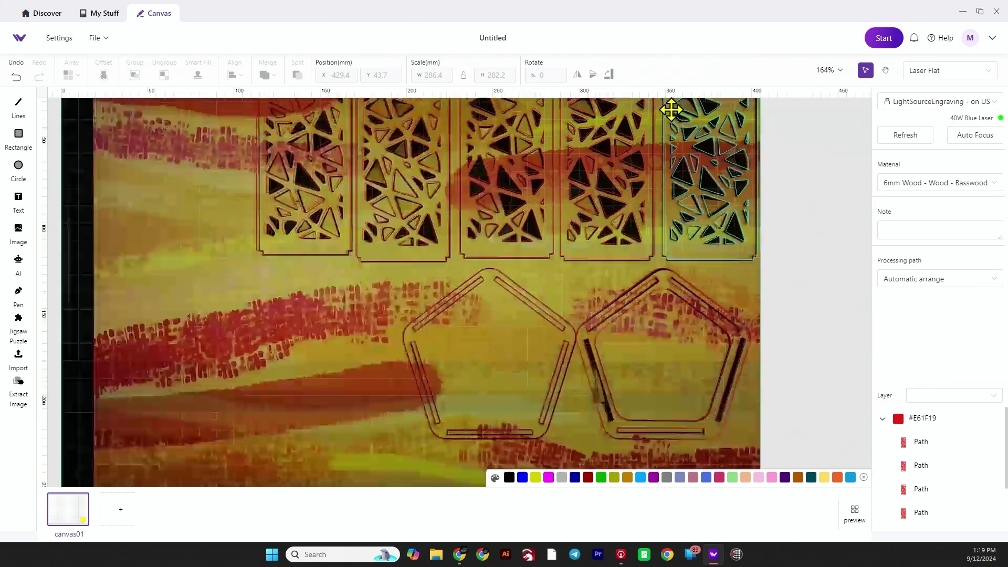
pyautogui.scroll(10, 742, 165)
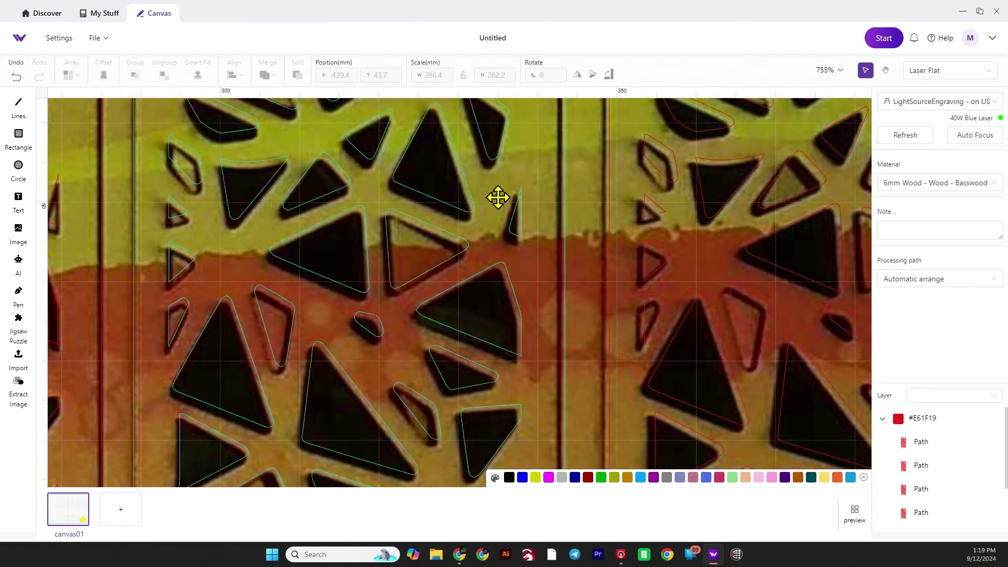
pyautogui.scroll(-15, 431, 200)
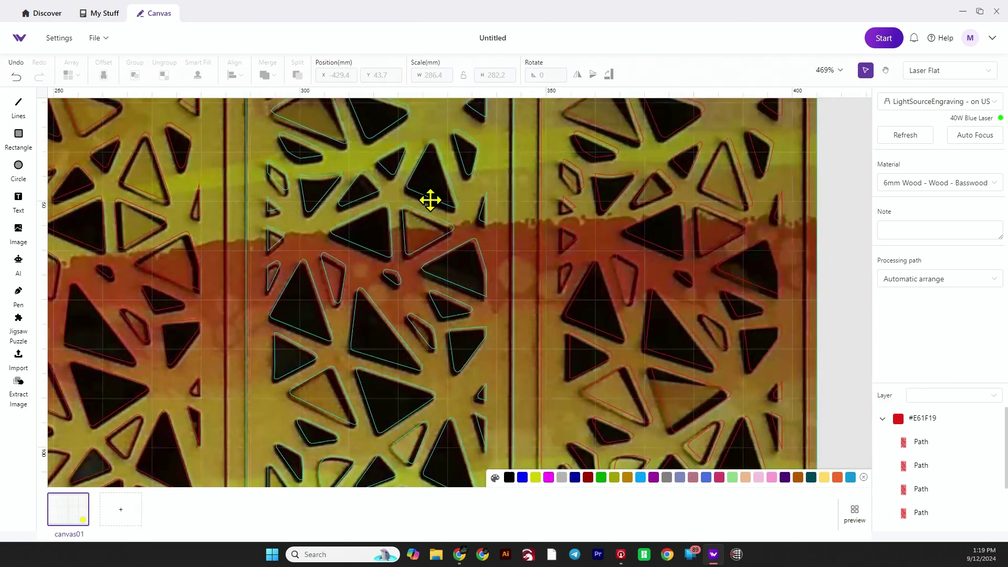
pyautogui.scroll(-1, 436, 207)
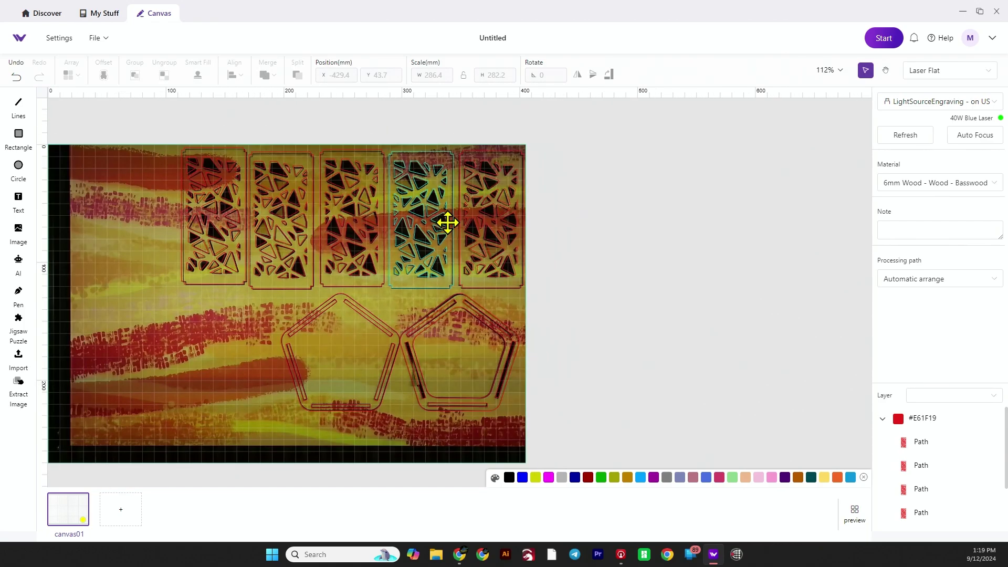